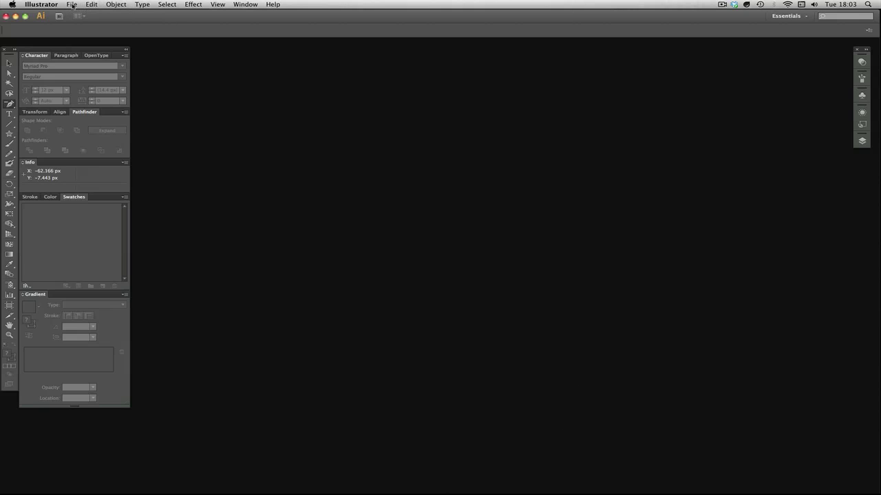
# - Open the File menu to begin a new document
pyautogui.click(73, 5)
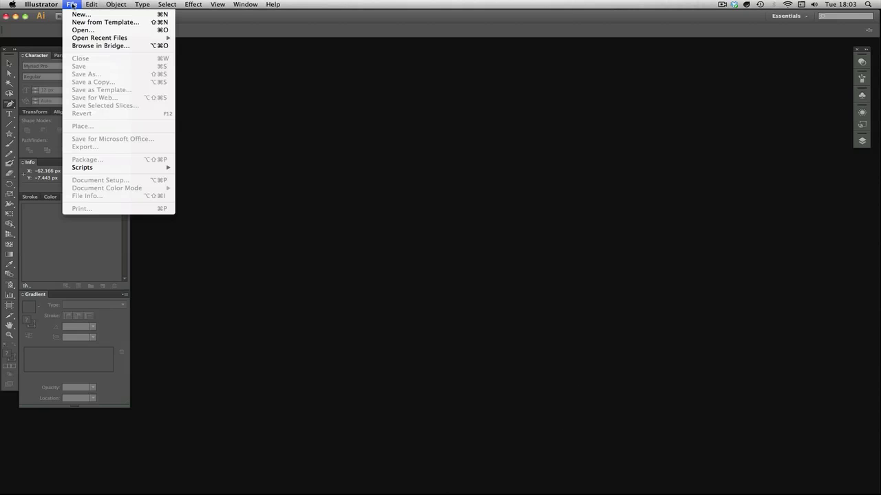
# - Create Untitled-9, a new 400 × 400 px document with RGB colour mode
pyautogui.click(136, 14)
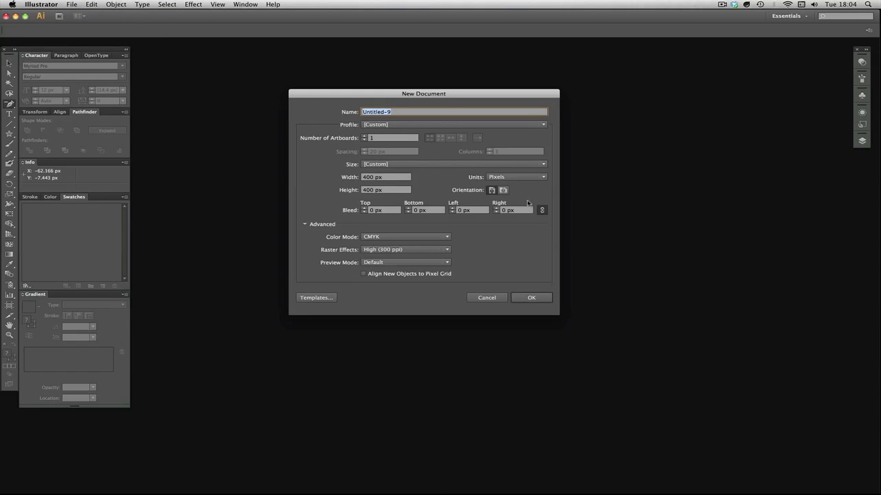
pyautogui.moveTo(451, 95); pyautogui.dragTo(429, 85)
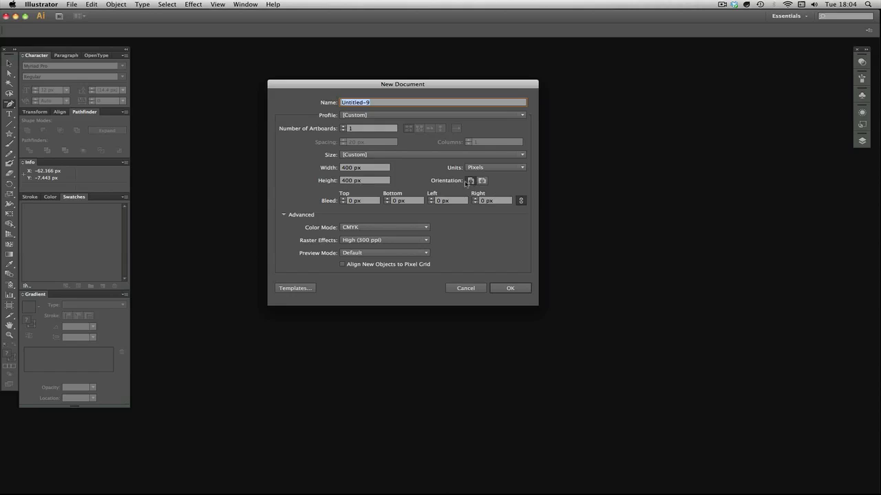
pyautogui.click(483, 181)
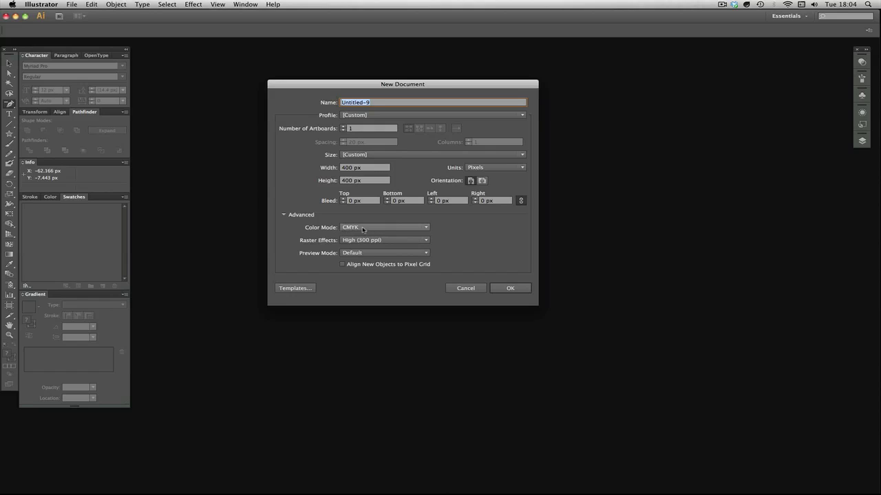
pyautogui.click(427, 228)
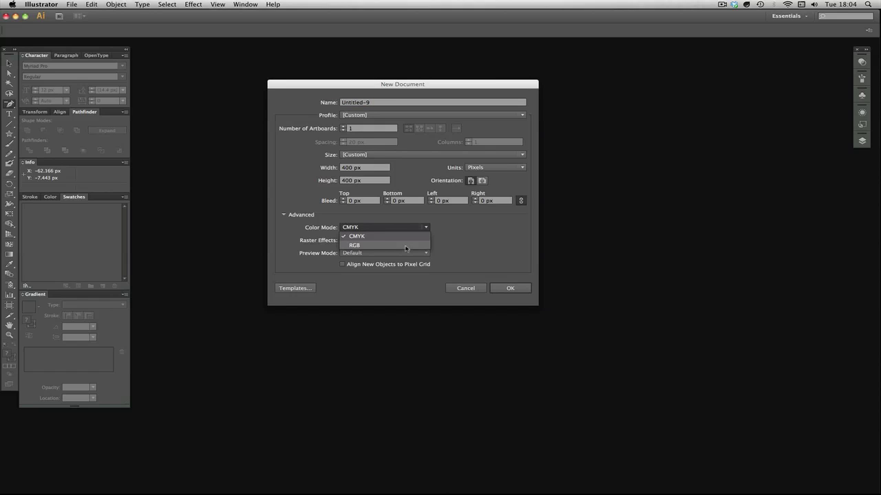
pyautogui.click(406, 245)
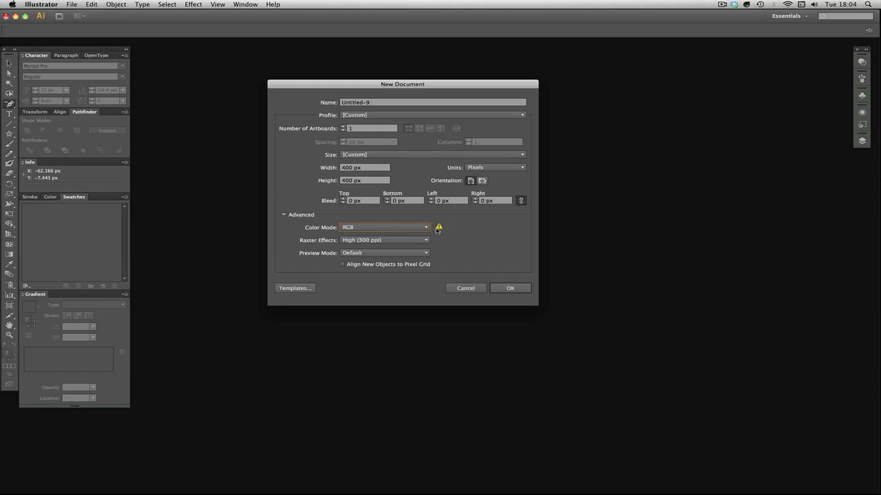
pyautogui.click(516, 295)
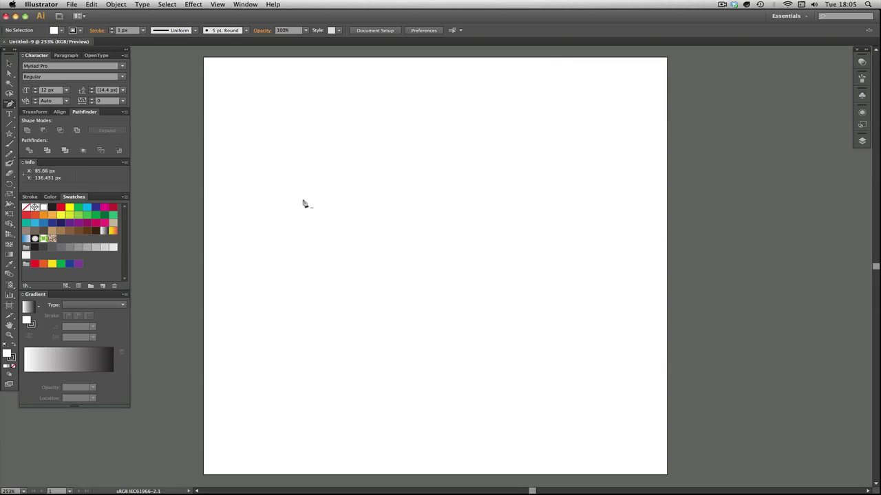
# - Zoom the blank artboard in and out repeatedly with Cmd+plus/minus, finishing at 200%
pyautogui.press('super+equal')
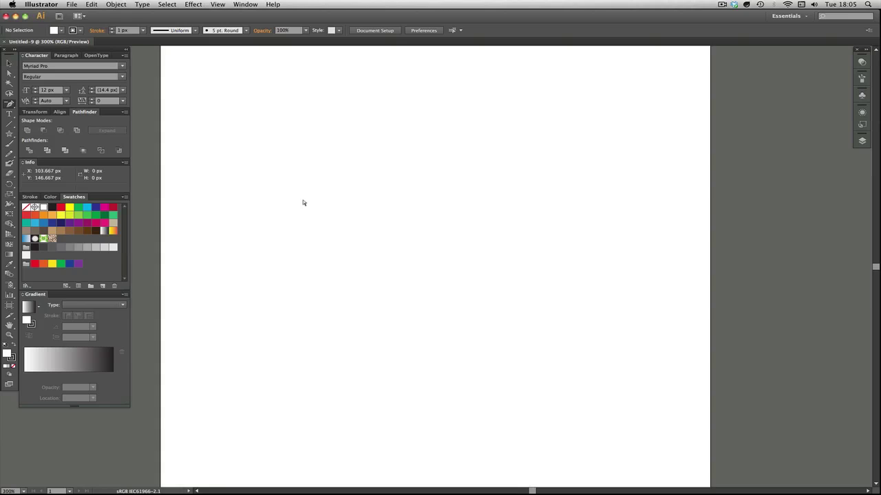
pyautogui.press('super+minus')
pyautogui.press('super+minus')
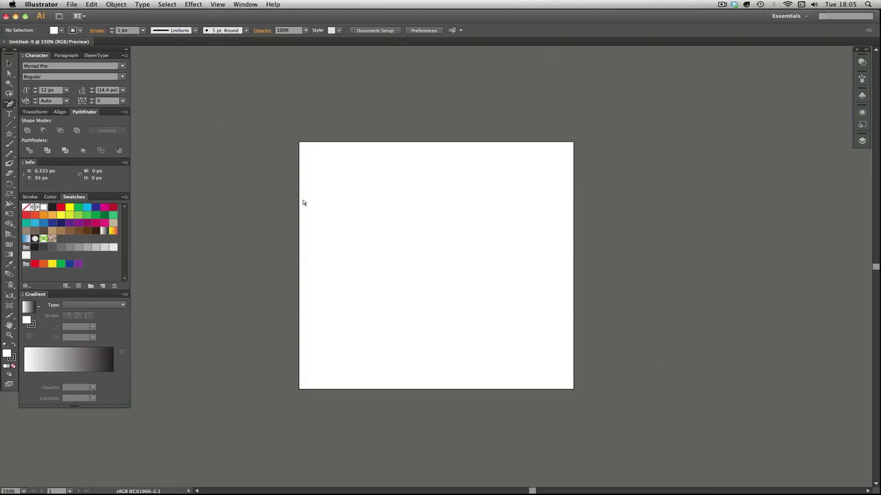
pyautogui.press('super+equal')
pyautogui.press('super+equal')
pyautogui.press('super+minus')
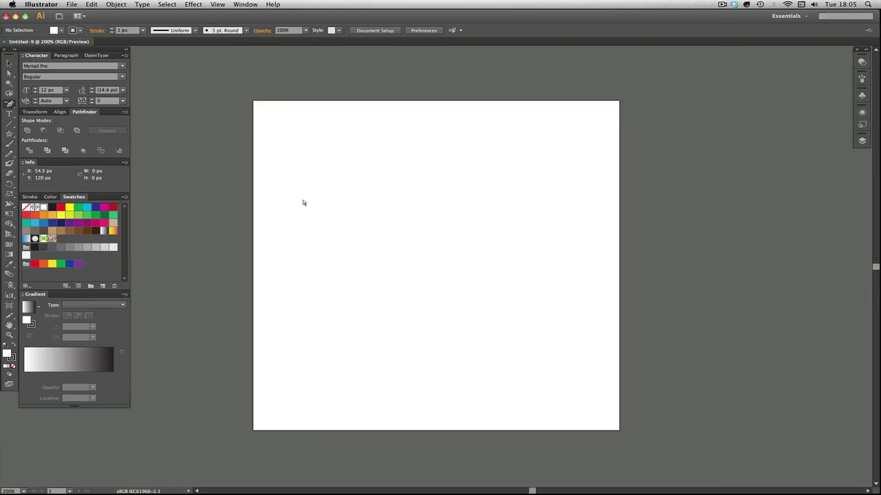
pyautogui.press('super+minus')
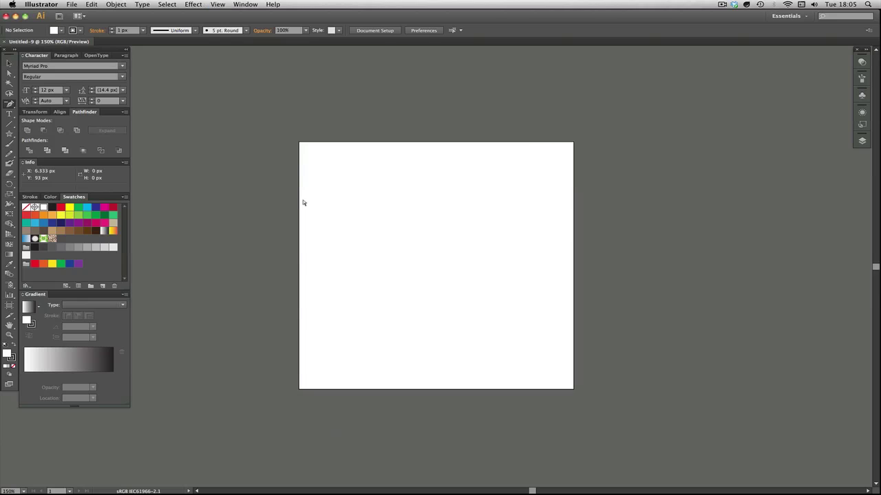
pyautogui.press('super+equal')
pyautogui.press('super+minus')
pyautogui.press('super+equal')
pyautogui.press('super+minus')
pyautogui.press('super+minus')
pyautogui.press('super+equal')
pyautogui.press('super+minus')
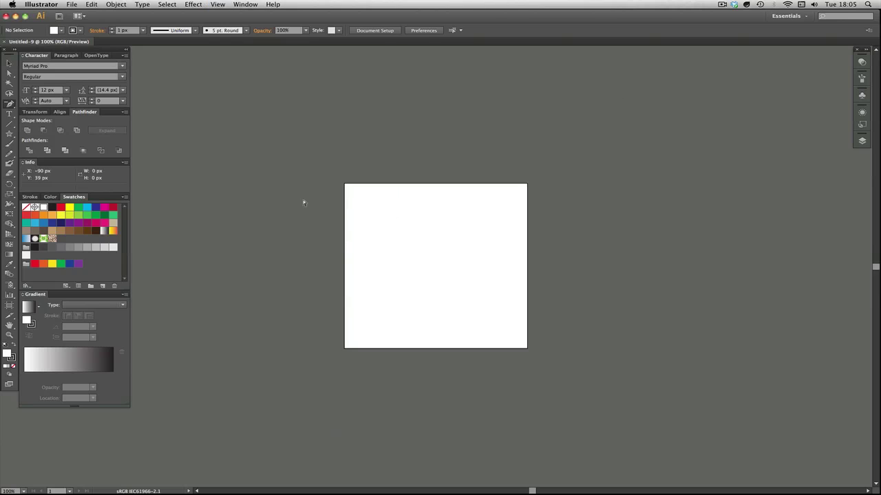
pyautogui.press('super+minus')
pyautogui.press('super+equal')
pyautogui.press('super+equal')
pyautogui.press('super+equal')
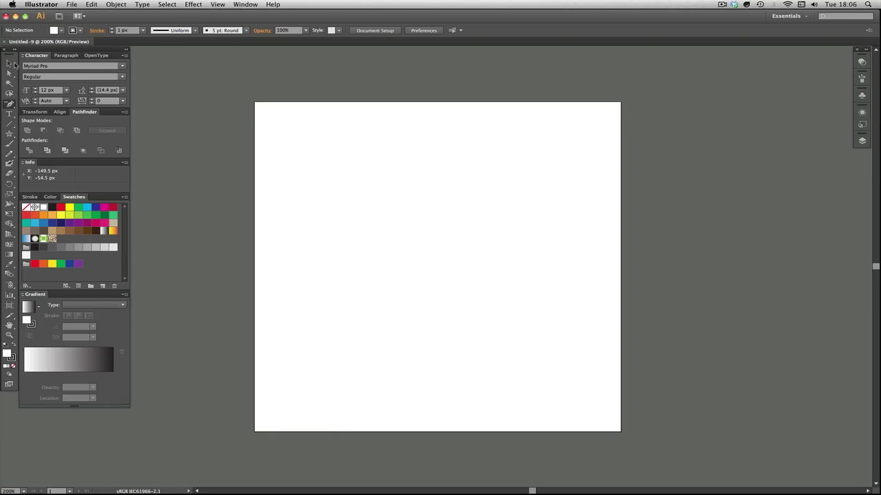
# - Switch from the Pen tool to the Selection tool with V
pyautogui.press('v')
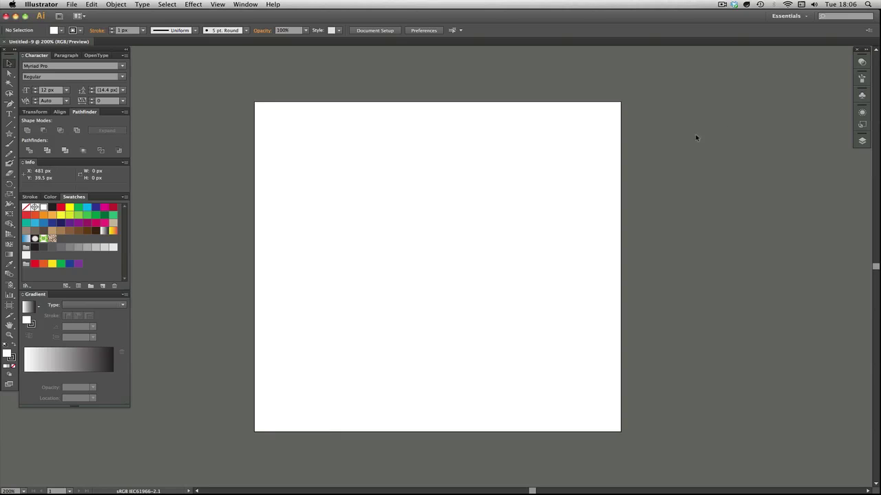
pyautogui.click(857, 49)
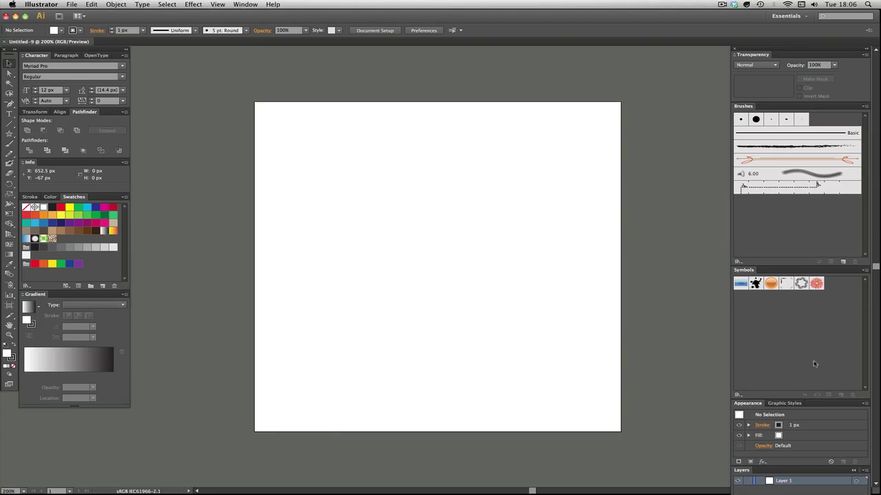
pyautogui.click(863, 51)
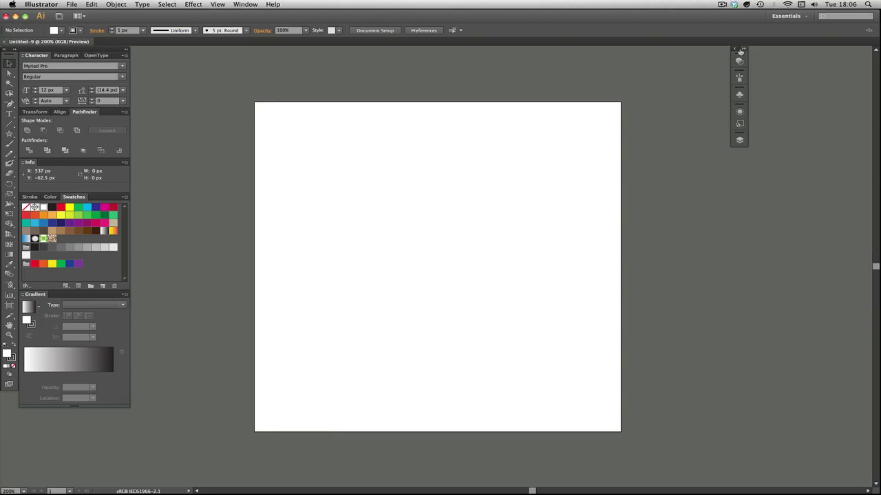
pyautogui.moveTo(745, 51); pyautogui.dragTo(864, 50)
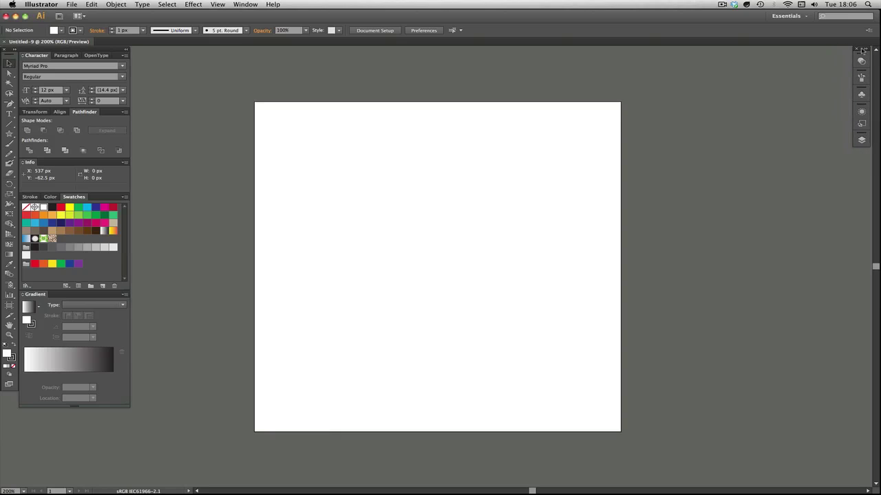
pyautogui.click(863, 61)
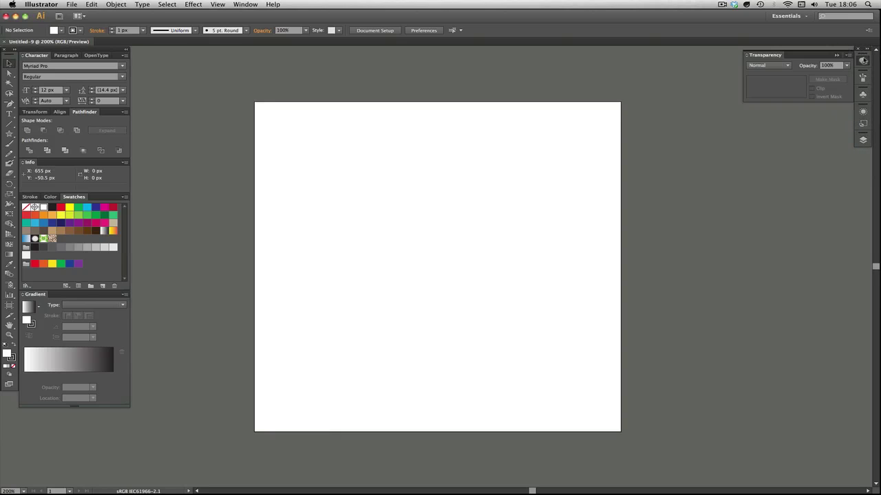
pyautogui.click(862, 77)
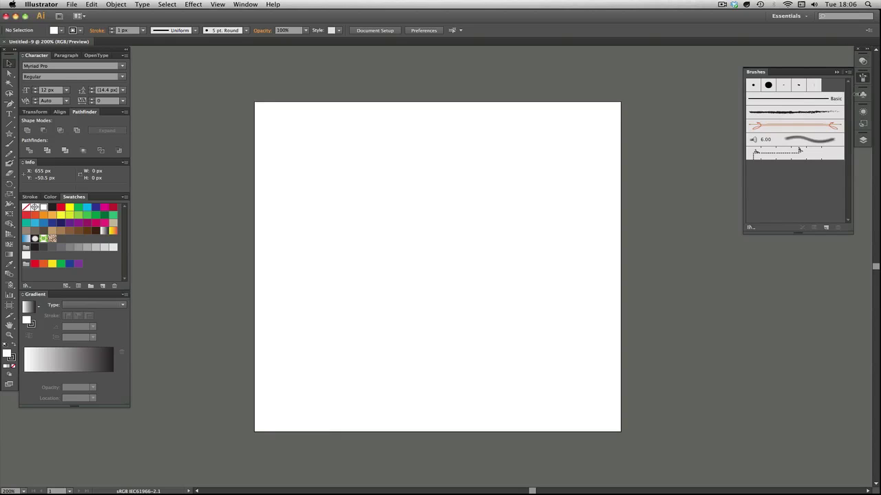
pyautogui.click(862, 95)
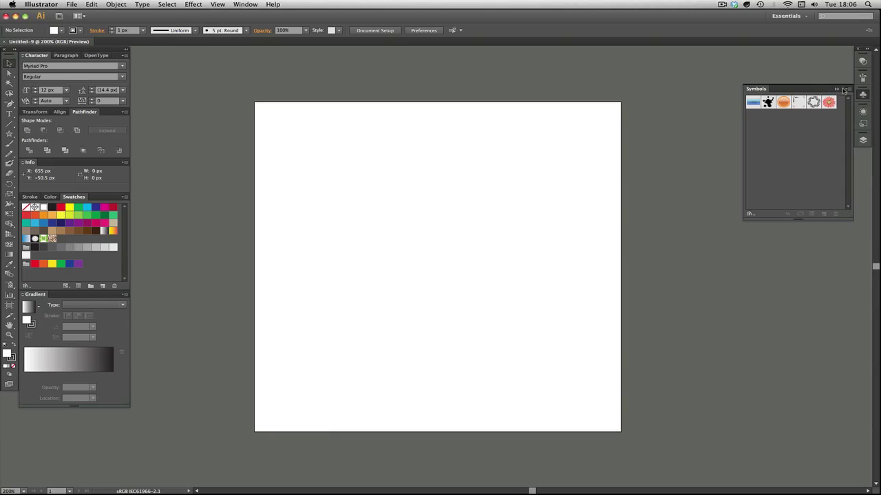
pyautogui.click(836, 90)
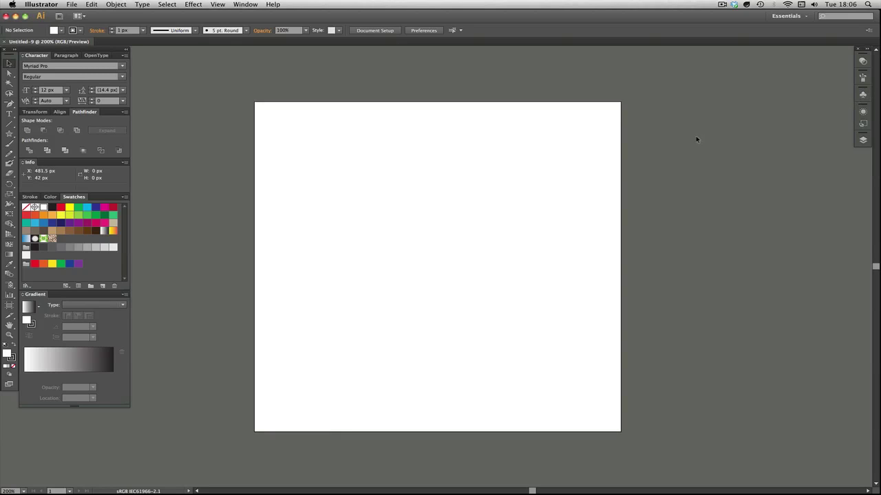
pyautogui.moveTo(864, 137); pyautogui.dragTo(723, 136)
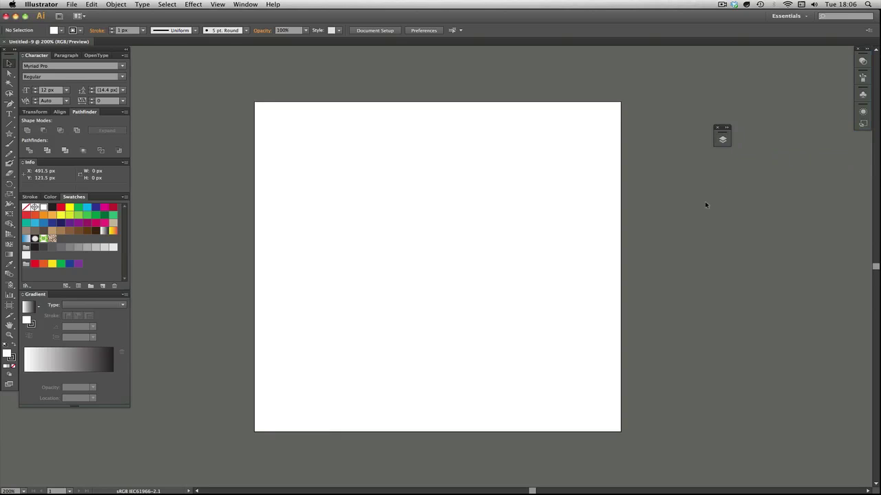
pyautogui.click(727, 128)
pyautogui.moveTo(777, 130); pyautogui.dragTo(700, 130)
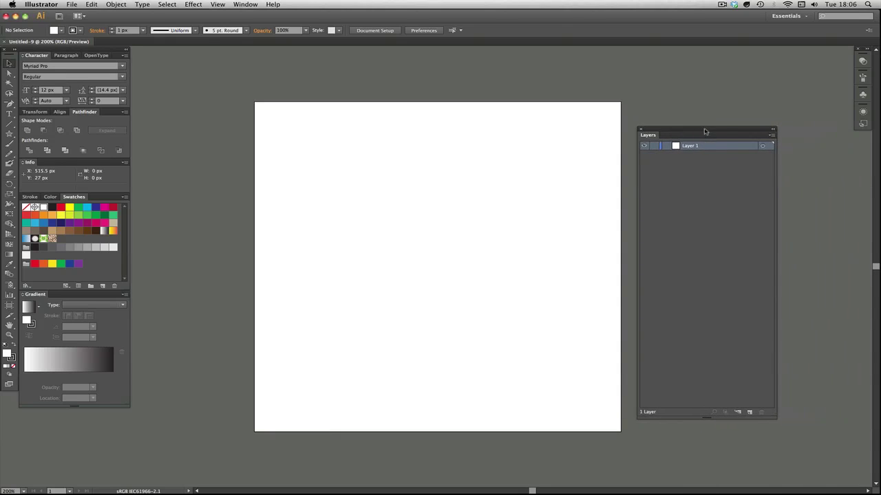
pyautogui.click(771, 128)
pyautogui.moveTo(645, 131); pyautogui.dragTo(862, 140)
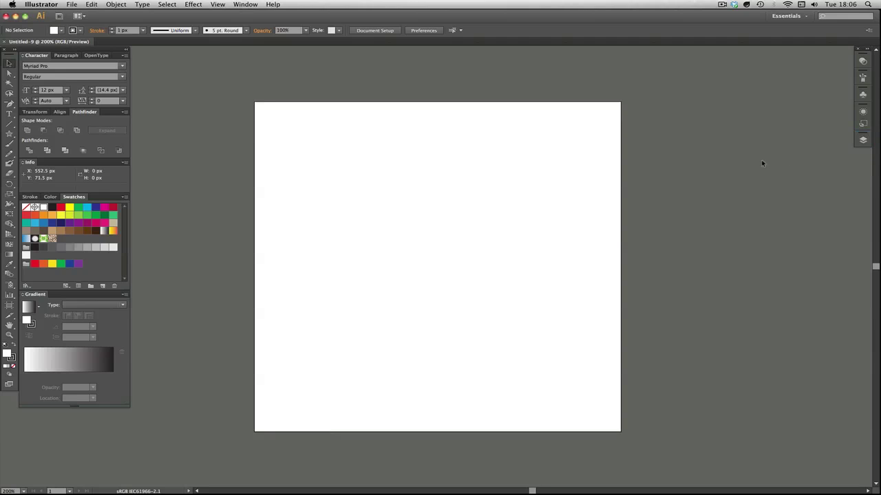
pyautogui.moveTo(862, 52)
pyautogui.mouseDown()
pyautogui.moveTo(667, 110)
pyautogui.moveTo(863, 52)
pyautogui.mouseUp()
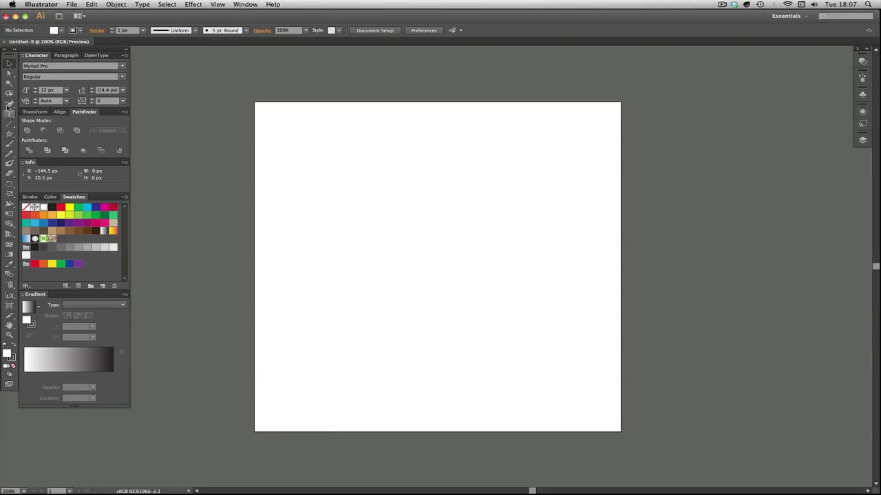
# - Pick the Add Anchor Point tool, then tear off the pen tools panel and close it
pyautogui.click(11, 105)
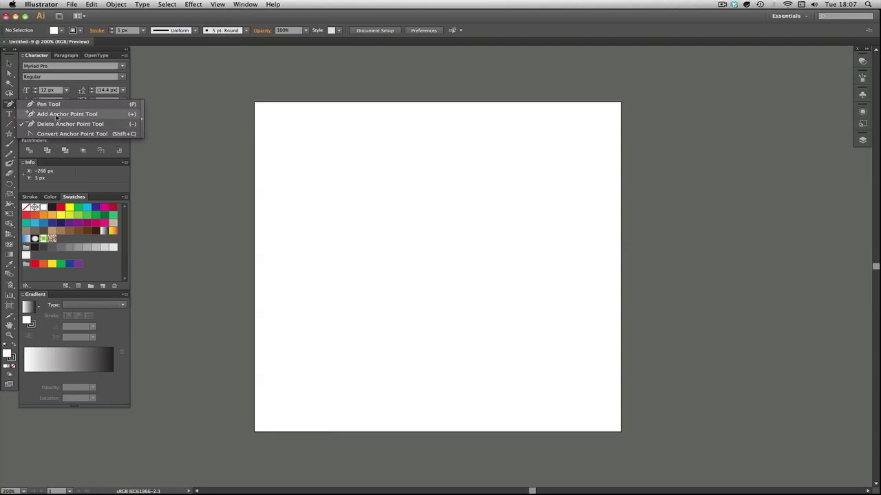
pyautogui.click(56, 115)
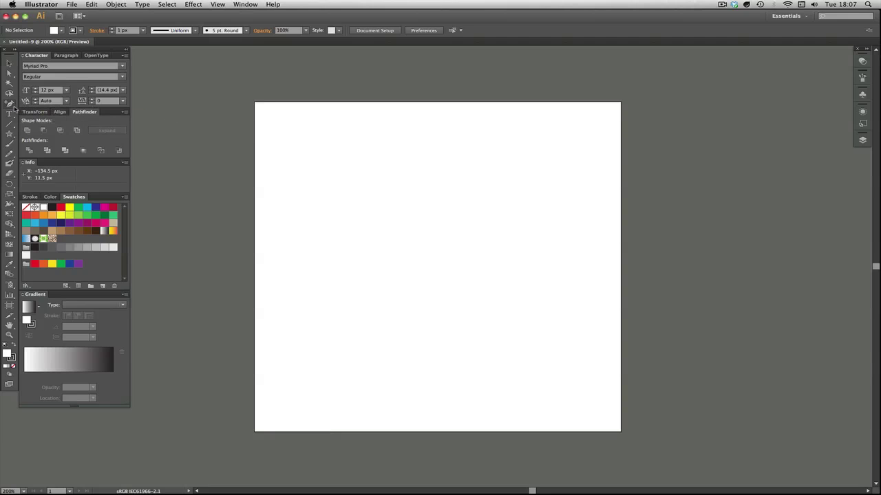
pyautogui.click(9, 104)
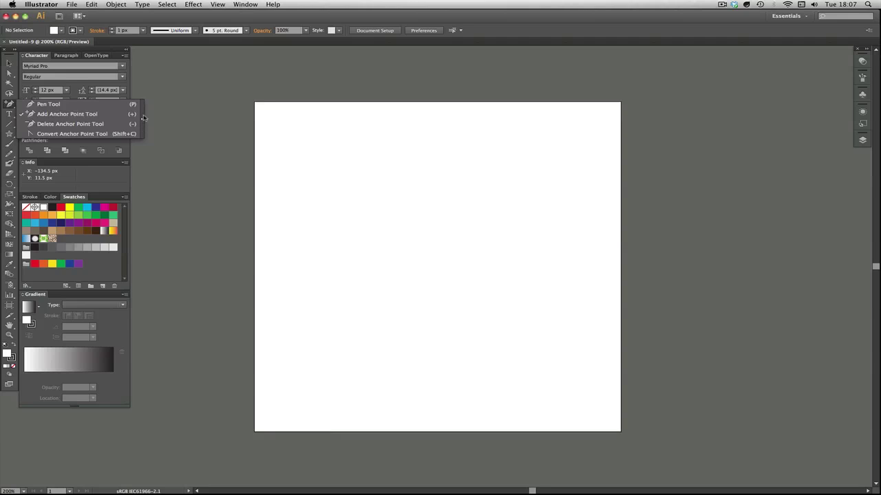
pyautogui.click(142, 121)
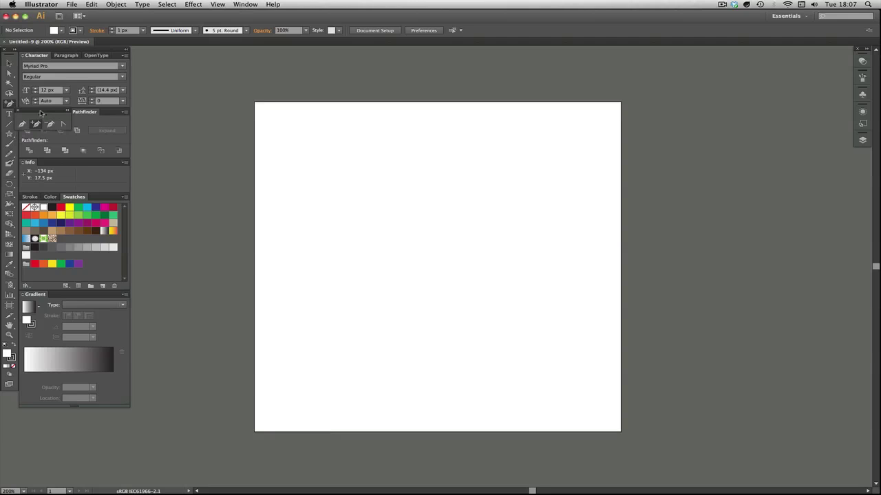
pyautogui.moveTo(41, 111); pyautogui.dragTo(386, 75)
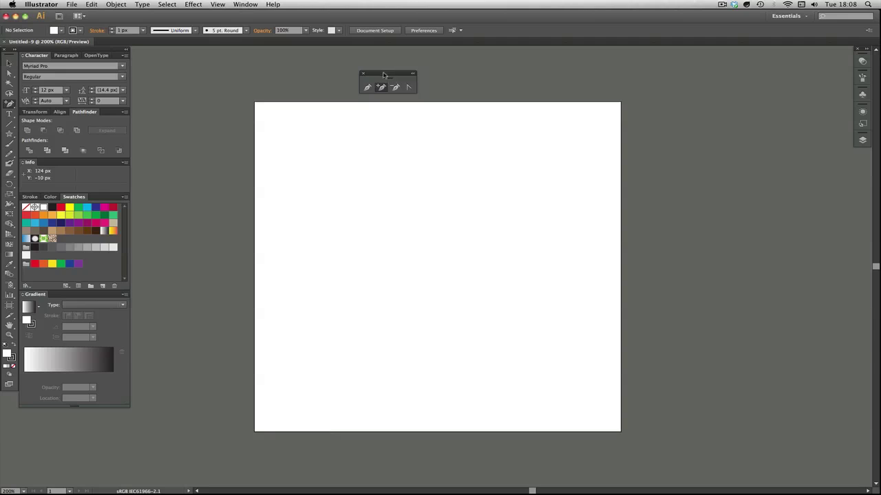
pyautogui.moveTo(384, 74); pyautogui.dragTo(345, 76)
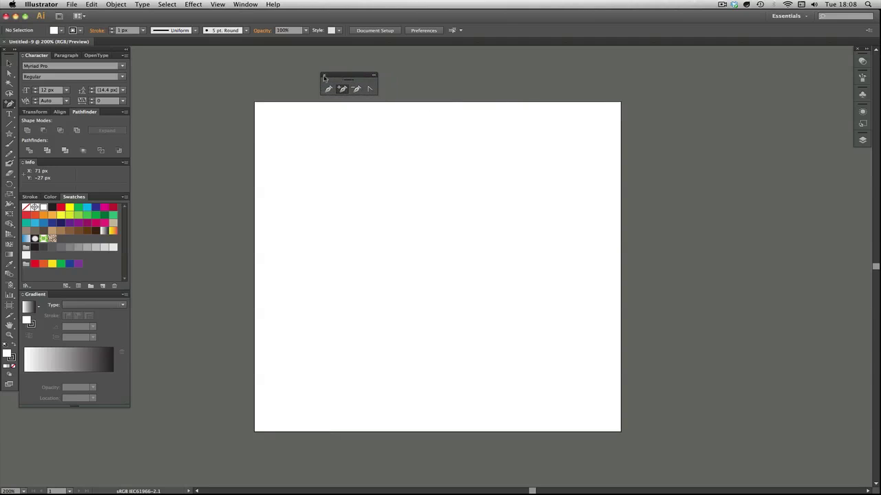
pyautogui.click(324, 76)
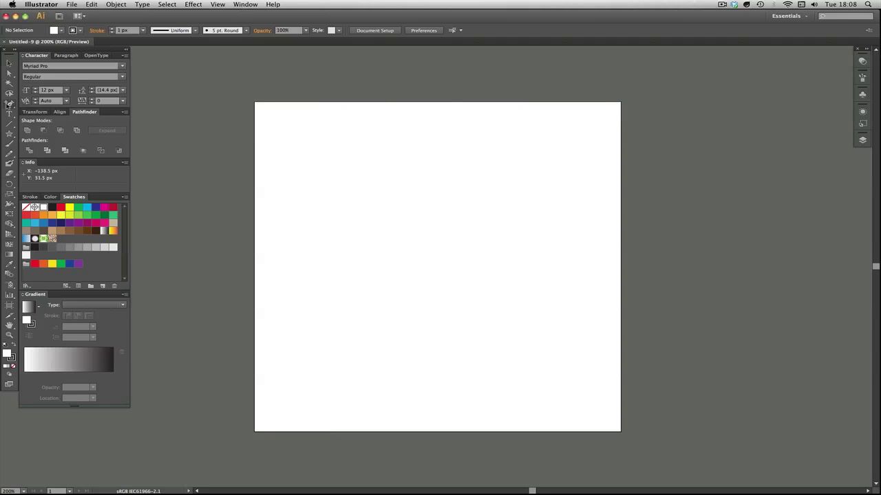
# - Choose the Add Anchor Point tool from the Pen flyout and show the Window menu
pyautogui.click(10, 104)
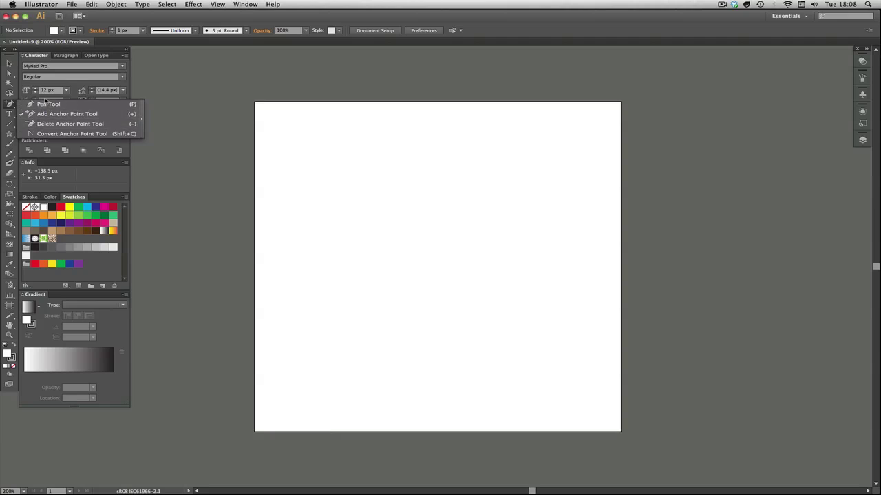
pyautogui.click(41, 113)
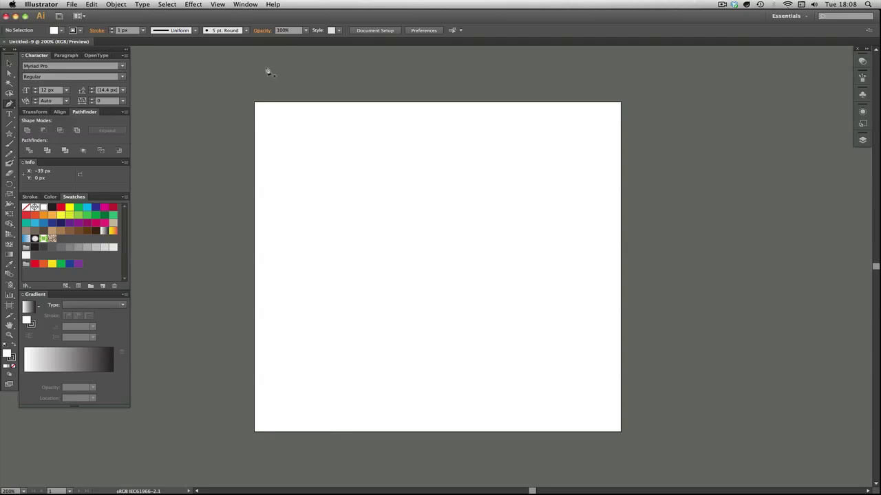
pyautogui.click(243, 5)
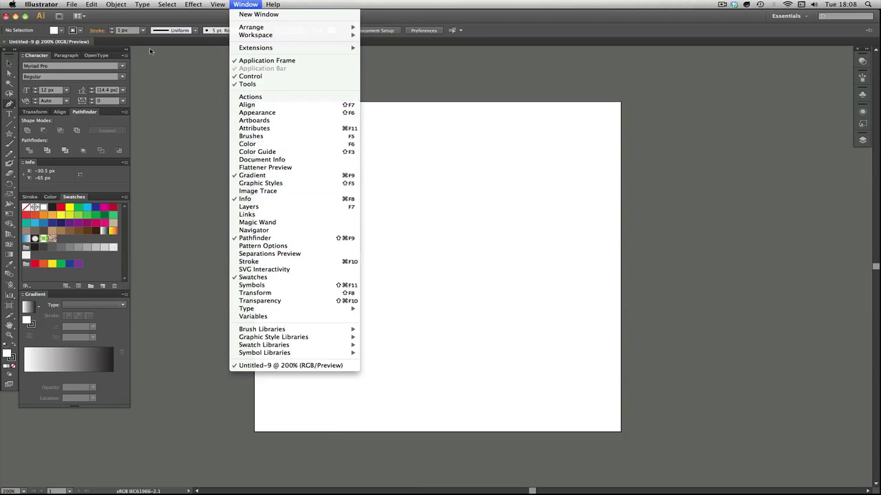
# - Close the Window menu by clicking outside it, selecting nothing
pyautogui.click(149, 48)
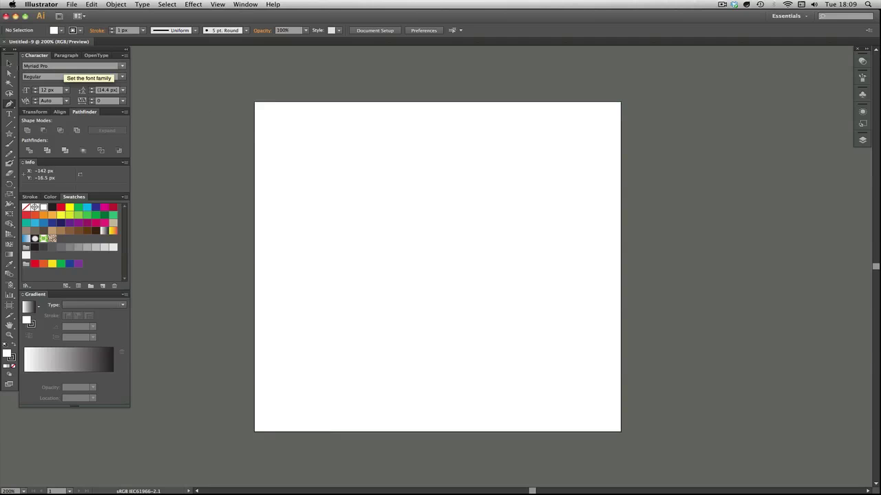
# - Draw a five-pointed star of about 243 × 231 px and fill it orange
pyautogui.click(10, 134)
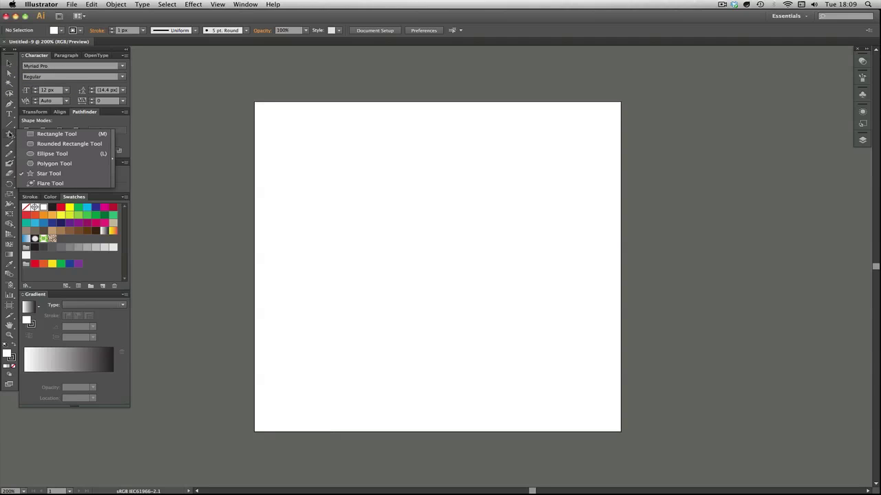
pyautogui.click(48, 174)
pyautogui.moveTo(382, 205); pyautogui.dragTo(459, 286)
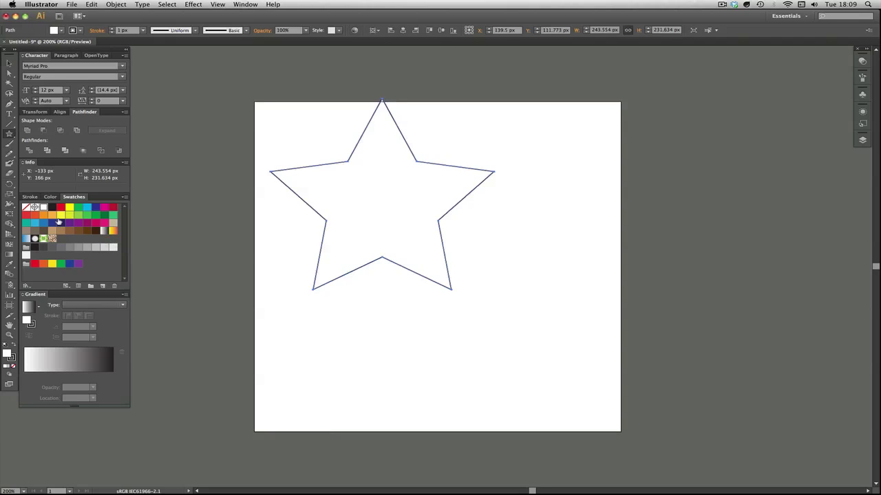
pyautogui.click(52, 215)
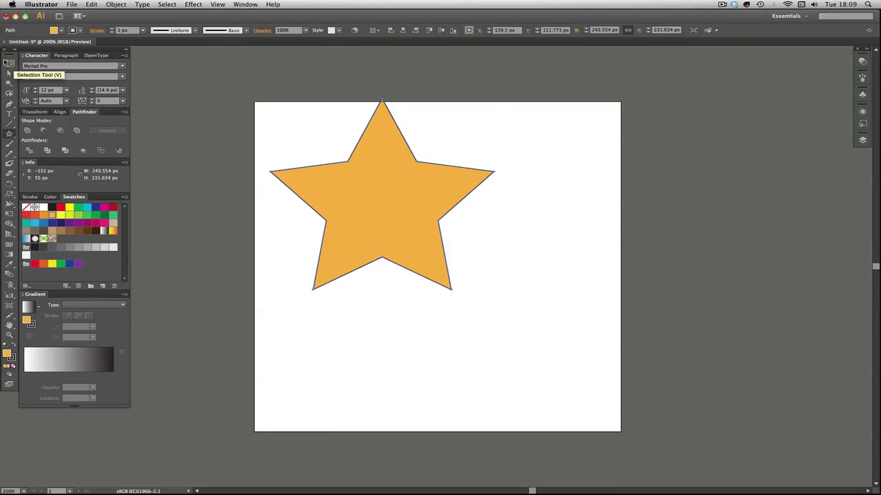
pyautogui.click(9, 64)
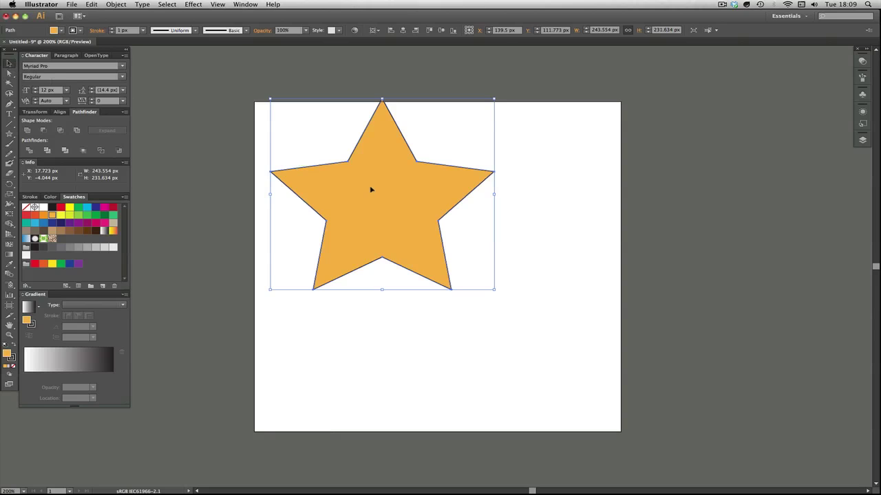
# - Drag the star toward the artboard centre and stretch its top to about 243 × 278 px
pyautogui.moveTo(371, 189); pyautogui.dragTo(454, 234)
pyautogui.moveTo(394, 216)
pyautogui.mouseDown()
pyautogui.moveTo(478, 239)
pyautogui.moveTo(407, 225)
pyautogui.moveTo(409, 218)
pyautogui.mouseUp()
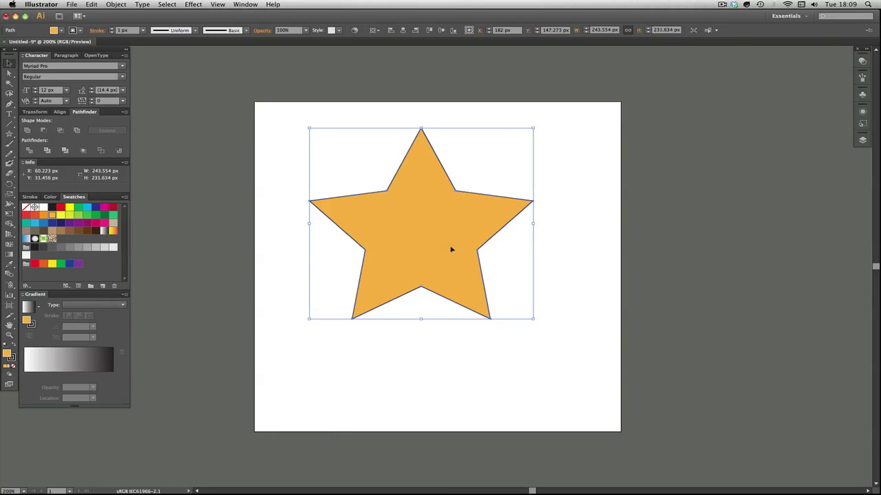
pyautogui.moveTo(414, 196); pyautogui.dragTo(436, 203)
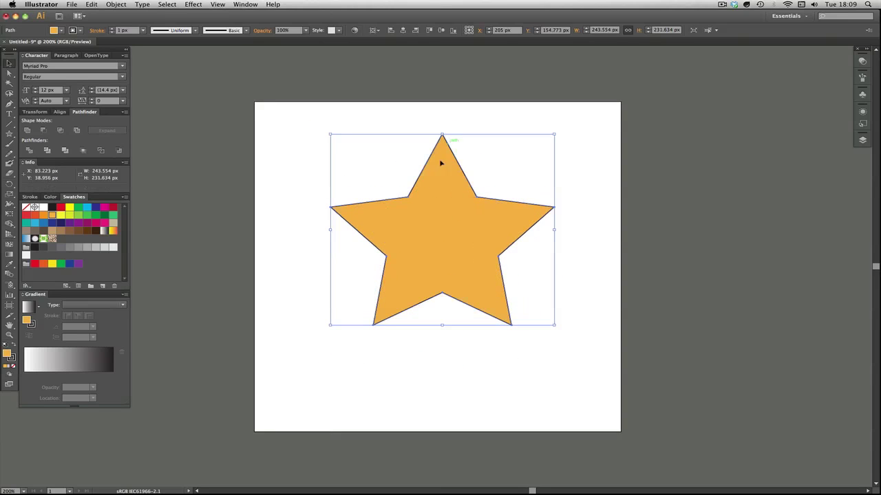
pyautogui.moveTo(430, 228); pyautogui.dragTo(410, 240)
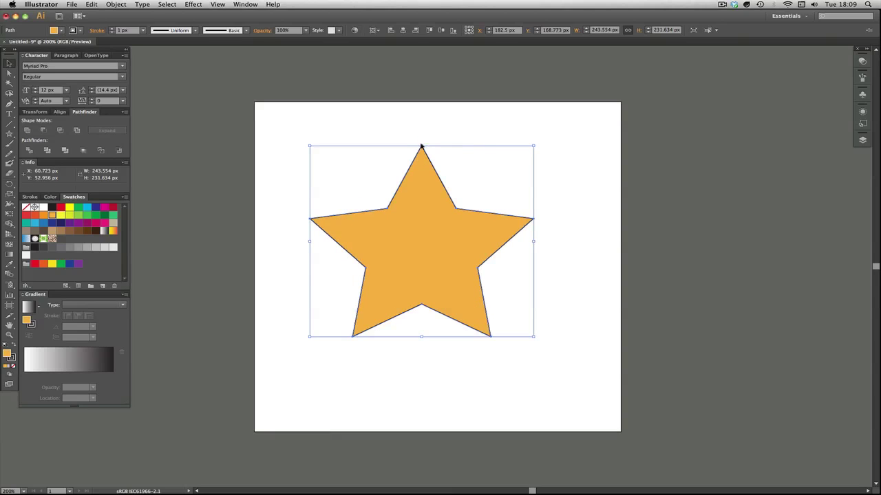
pyautogui.moveTo(421, 146); pyautogui.dragTo(424, 124)
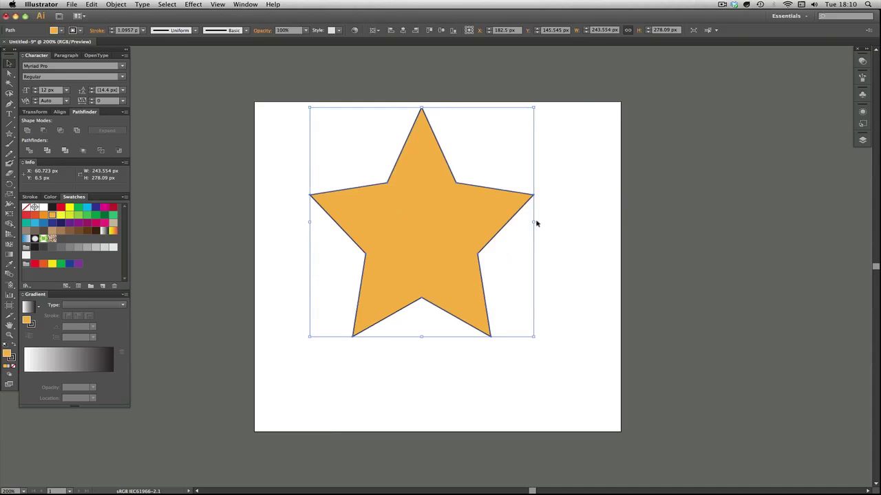
# - Resize the star from its side and top-right handles to about 175 × 183 px
pyautogui.moveTo(533, 221)
pyautogui.mouseDown()
pyautogui.moveTo(657, 220)
pyautogui.moveTo(524, 226)
pyautogui.mouseUp()
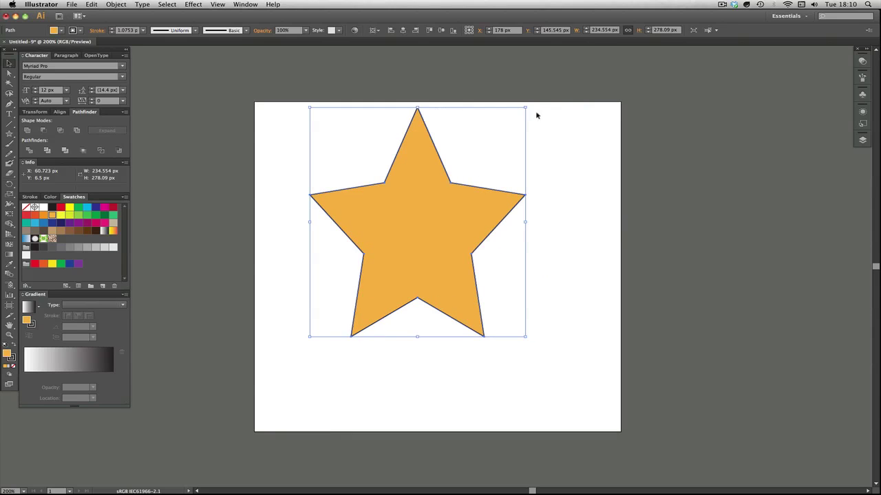
pyautogui.moveTo(525, 107); pyautogui.dragTo(541, 121)
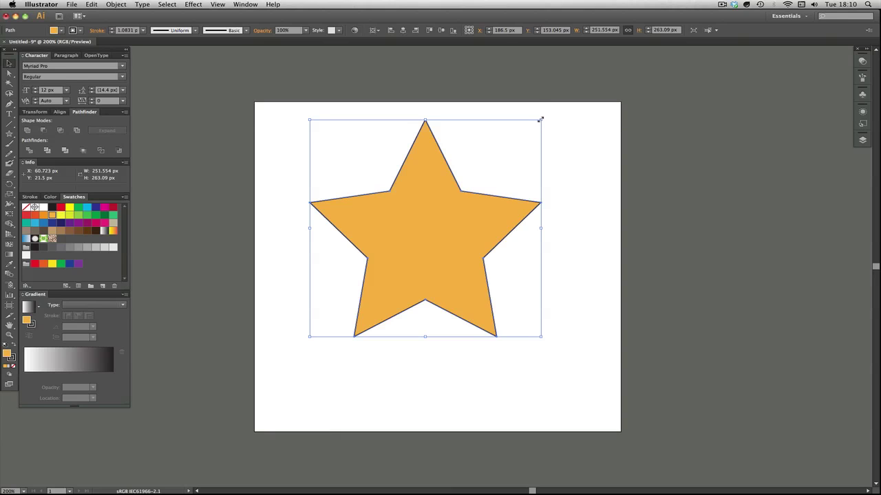
pyautogui.moveTo(540, 119); pyautogui.dragTo(551, 187)
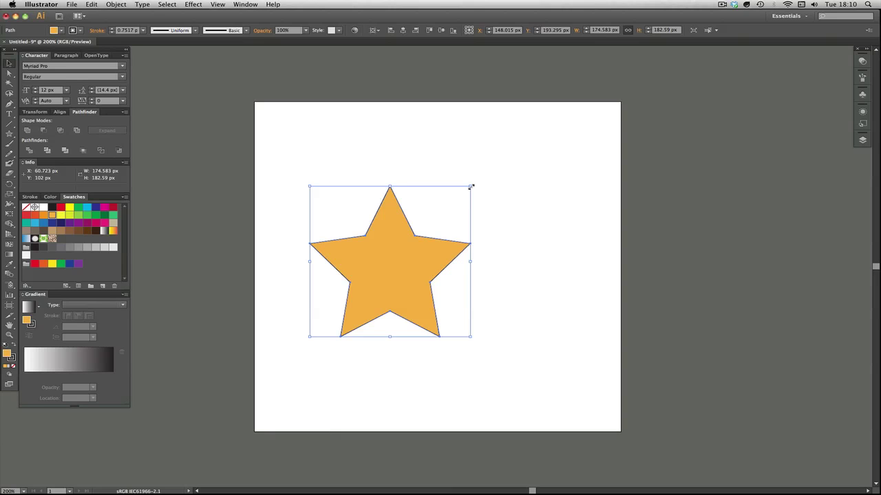
# - Drag the star's top-right corner outward to about 182 × 190 px
pyautogui.moveTo(471, 186); pyautogui.dragTo(550, 181)
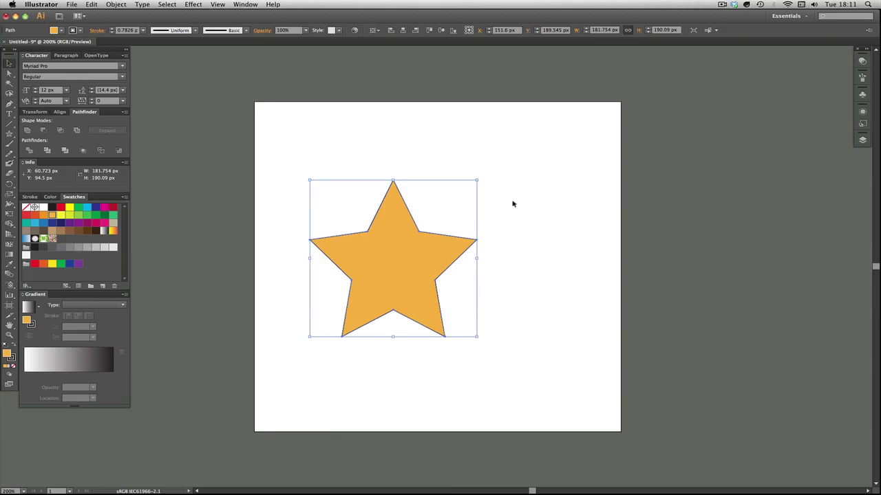
# - With the Direct Selection Tool, shift the star slightly down-right and drag its right point inward
pyautogui.click(266, 133)
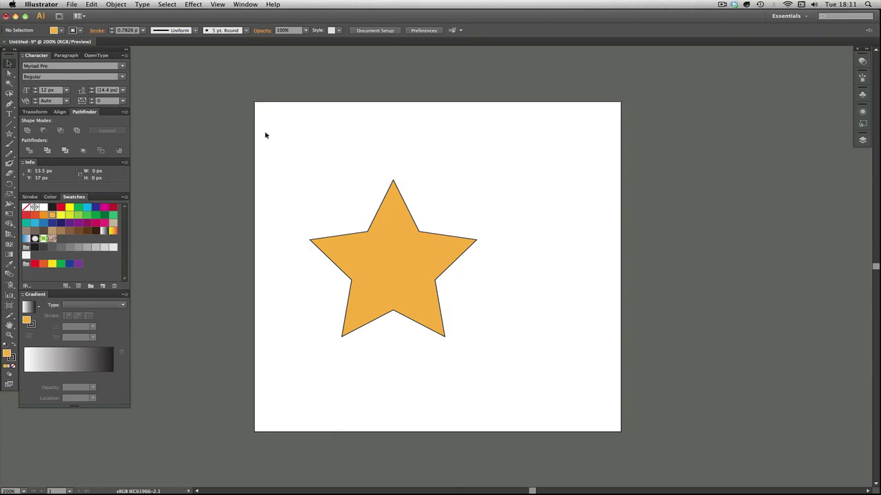
pyautogui.click(9, 74)
pyautogui.moveTo(383, 250)
pyautogui.mouseDown()
pyautogui.moveTo(517, 191)
pyautogui.moveTo(395, 261)
pyautogui.mouseUp()
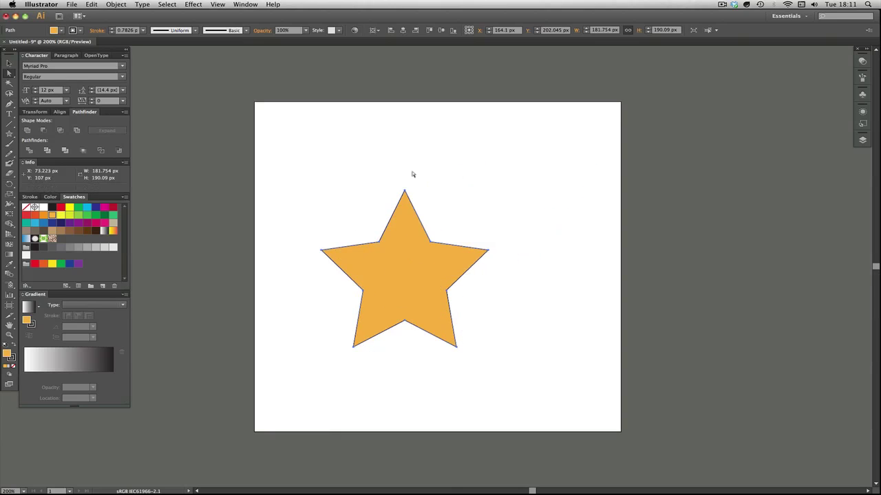
pyautogui.click(465, 213)
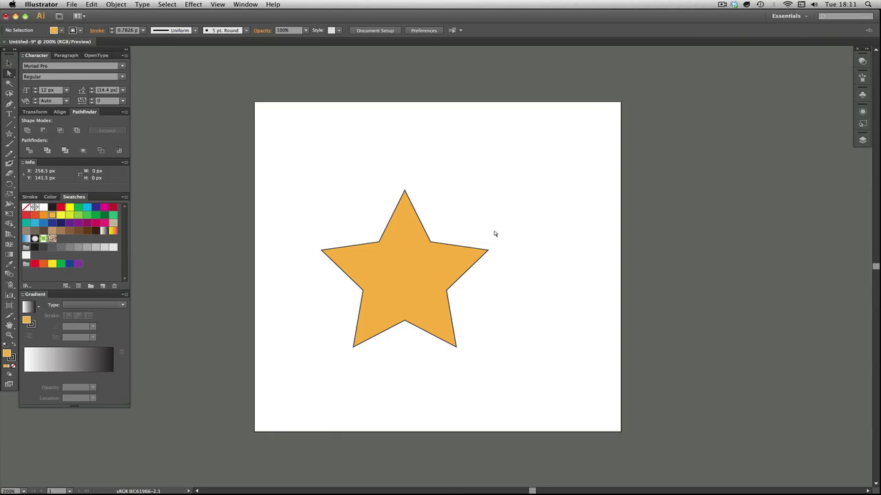
pyautogui.moveTo(489, 251); pyautogui.dragTo(407, 273)
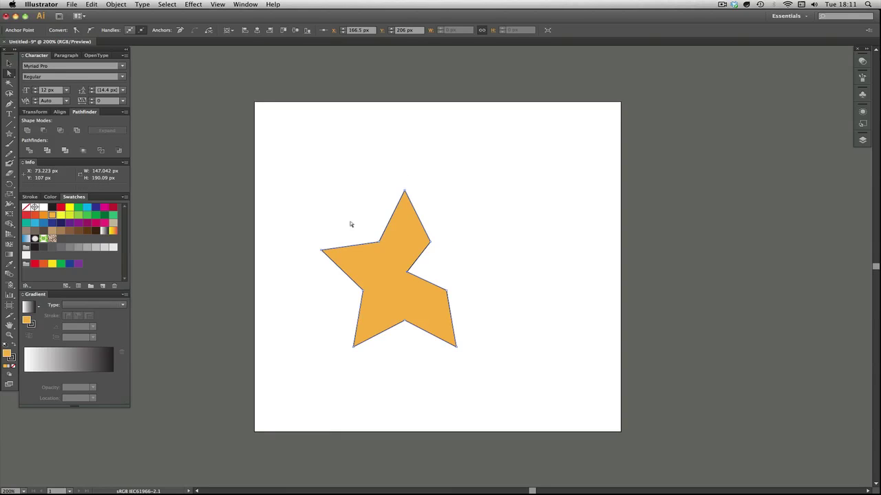
# - Select the star's top and left points and pull them up and to the left
pyautogui.click(457, 181)
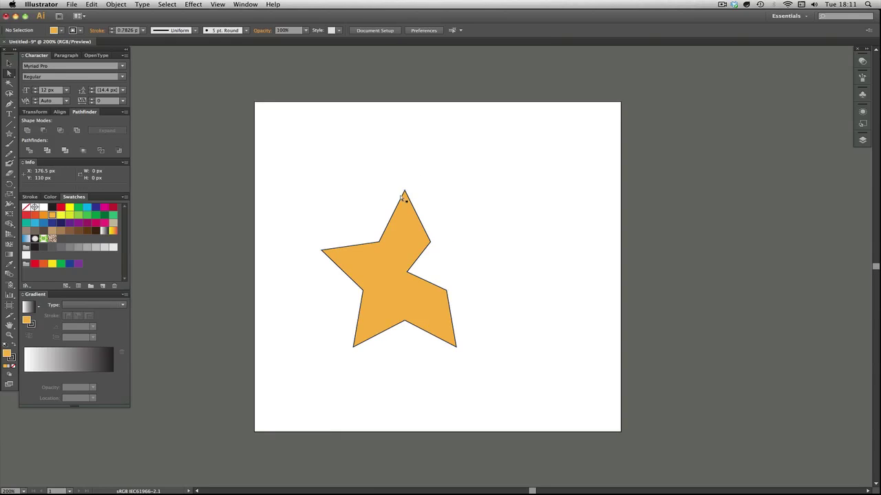
pyautogui.click(405, 192)
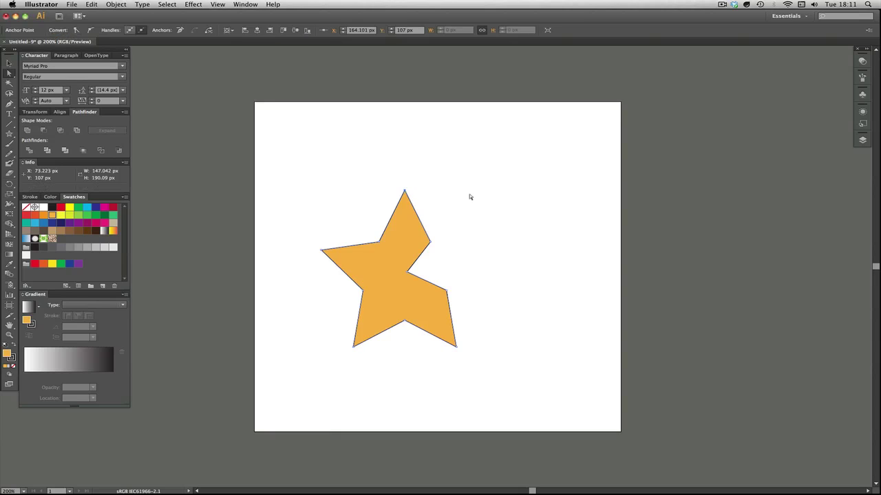
pyautogui.click(321, 251)
pyautogui.keyDown('alt'); pyautogui.click(321, 252); pyautogui.keyUp('alt')
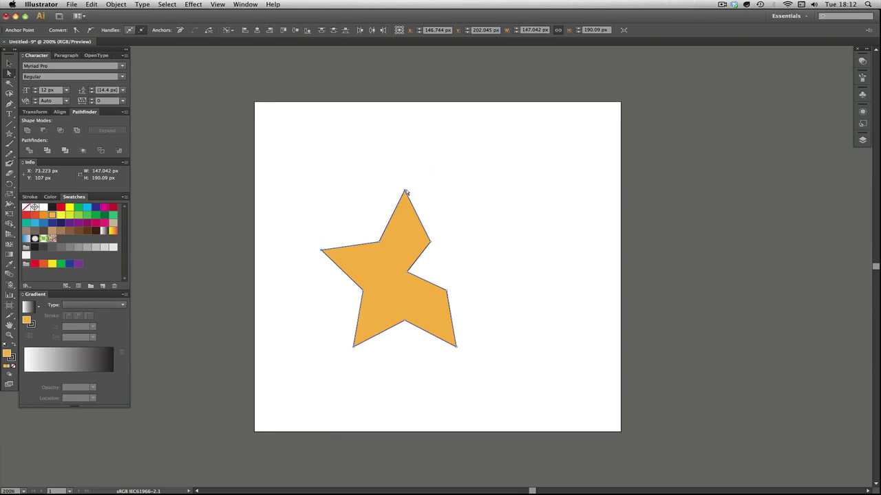
pyautogui.moveTo(323, 245); pyautogui.dragTo(275, 204)
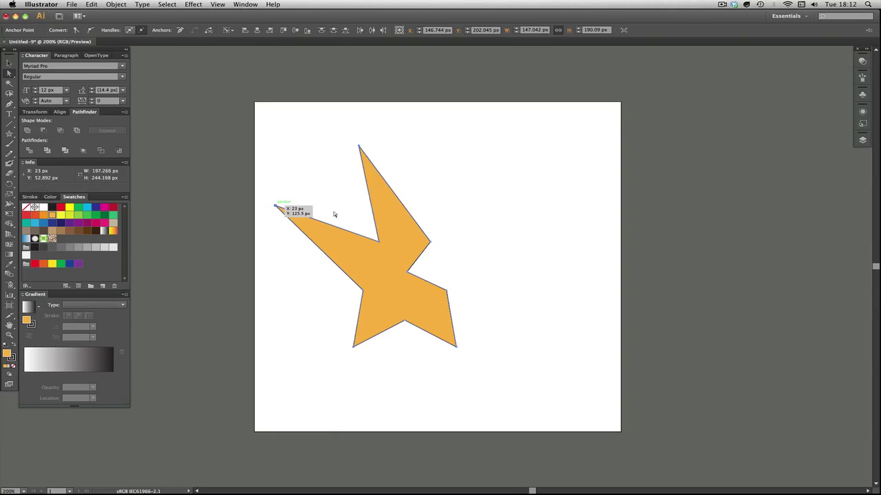
# - Marquee-select points on the star's left side and shift them to the right
pyautogui.click(483, 162)
pyautogui.moveTo(226, 134); pyautogui.dragTo(406, 213)
pyautogui.moveTo(359, 146); pyautogui.dragTo(400, 150)
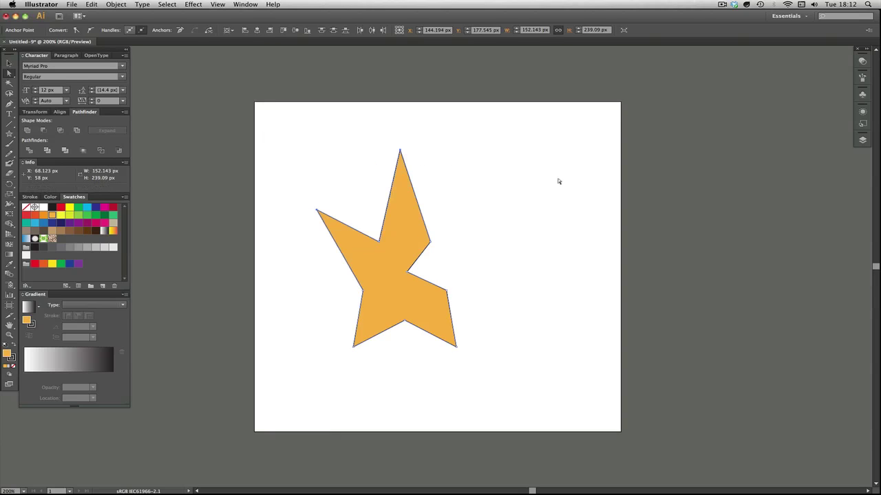
pyautogui.click(501, 196)
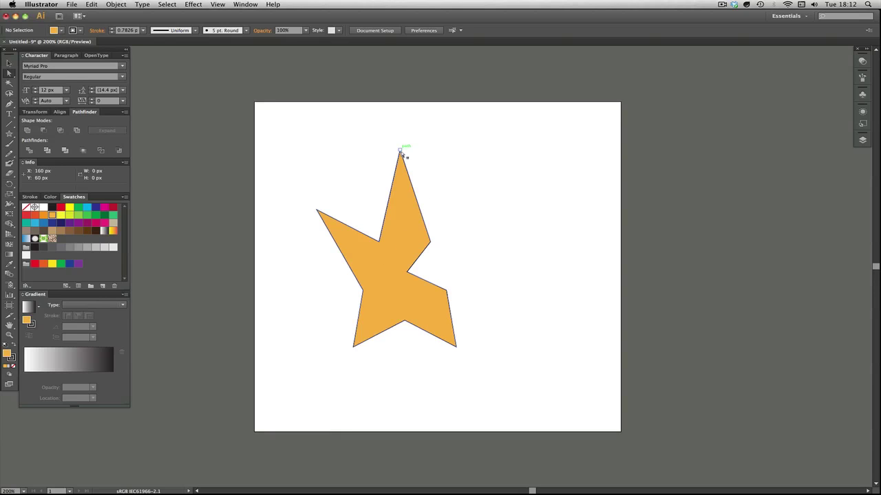
# - Nudge the star's upper-right inner corner point further right with arrow keys, then deselect
pyautogui.click(431, 242)
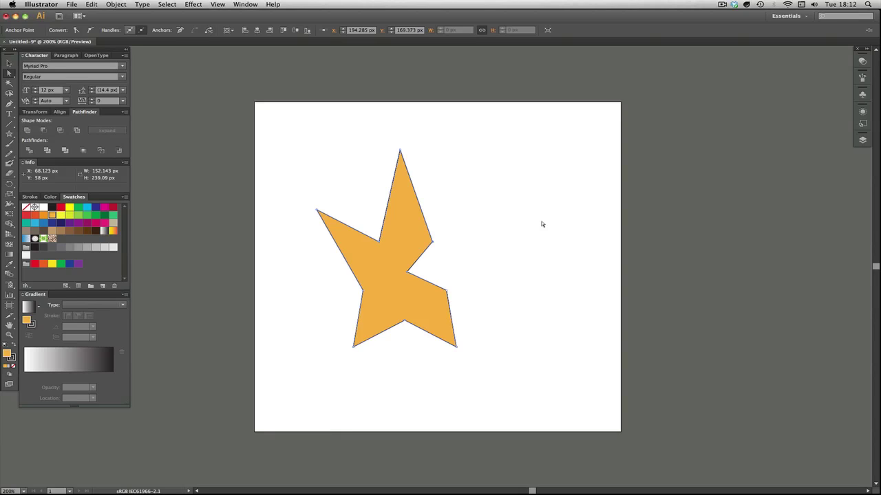
pyautogui.press('Right')
pyautogui.press('Right')
pyautogui.press('Right')
pyautogui.press('Right')
pyautogui.press('Right')
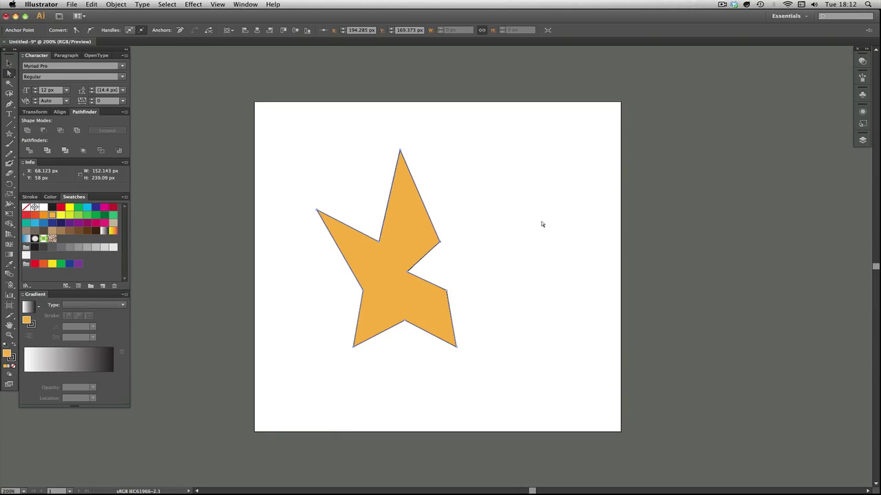
pyautogui.press('Left')
pyautogui.press('Left')
pyautogui.press('Right')
pyautogui.press('Right')
pyautogui.press('Right')
pyautogui.press('Right')
pyautogui.press('Up')
pyautogui.press('Right')
pyautogui.press('Right')
pyautogui.press('Right')
pyautogui.press('Right')
pyautogui.press('Right')
pyautogui.press('Right')
pyautogui.press('Right')
pyautogui.press('Right')
pyautogui.press('Right')
pyautogui.press('Right')
pyautogui.press('Right')
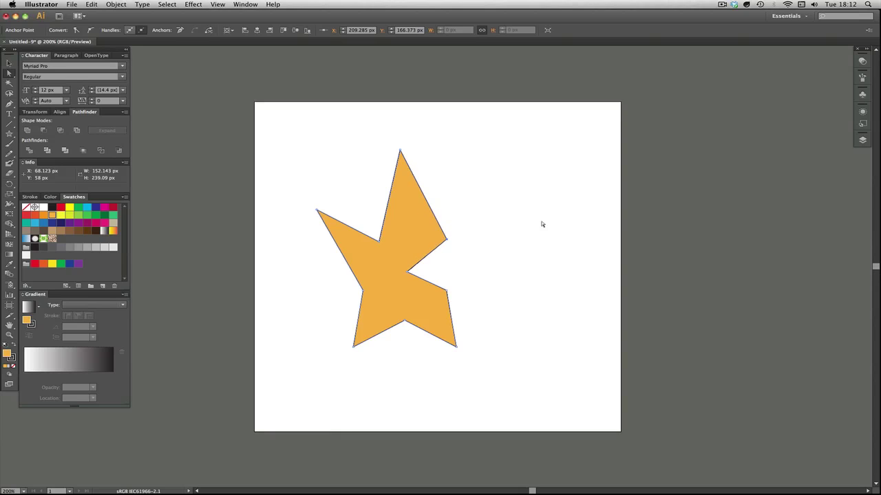
pyautogui.click(542, 224)
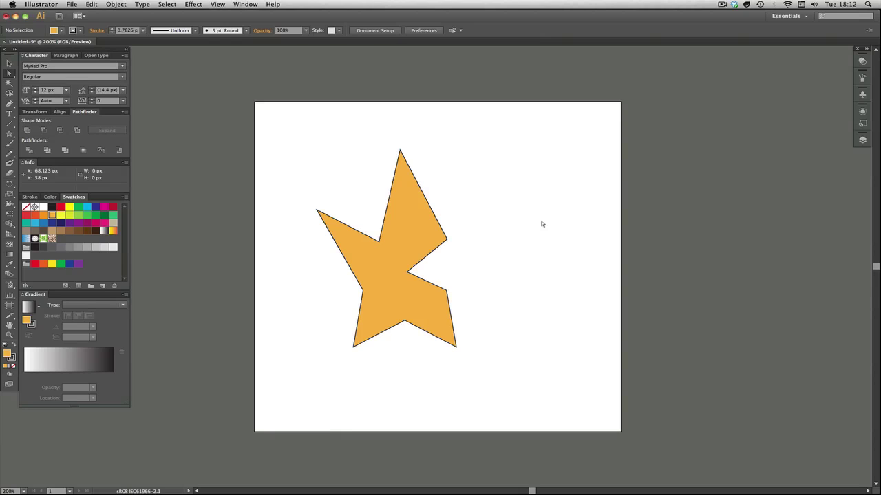